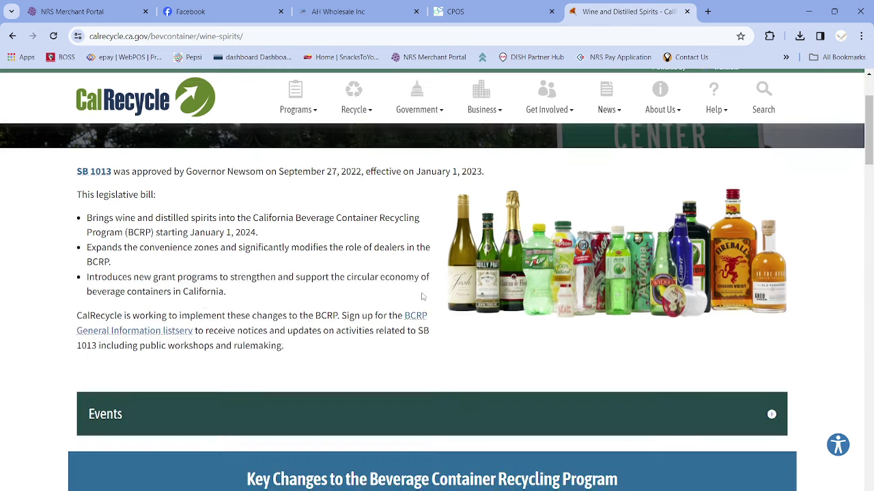
Step: Switch from the CalRecycle page to the NRS Merchant Portal and return from Pricebook Upload to the price book
{"action": "scroll", "coordinate": [422, 296], "scroll_direction": "up", "scroll_amount": 4}
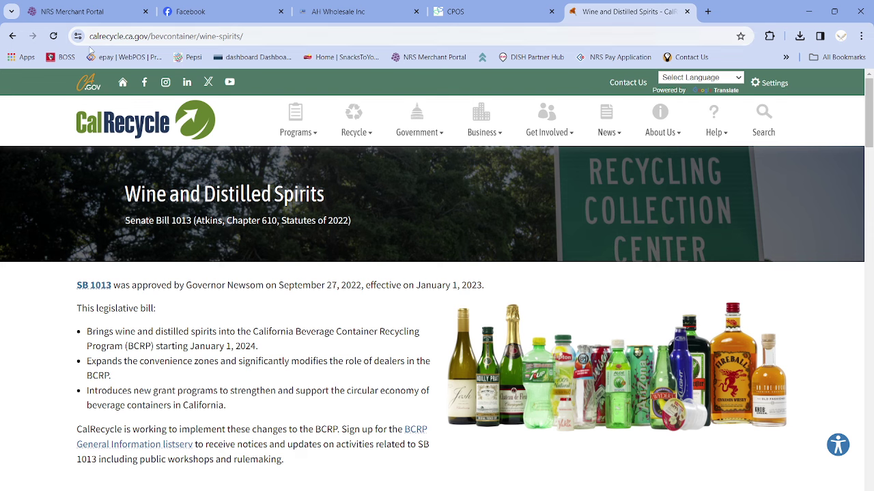
{"action": "left_click", "coordinate": [43, 12]}
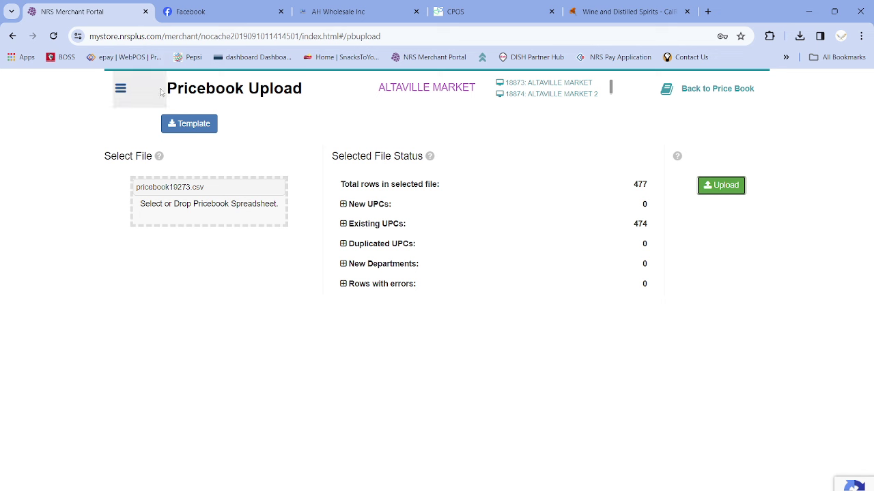
{"action": "left_click", "coordinate": [693, 90]}
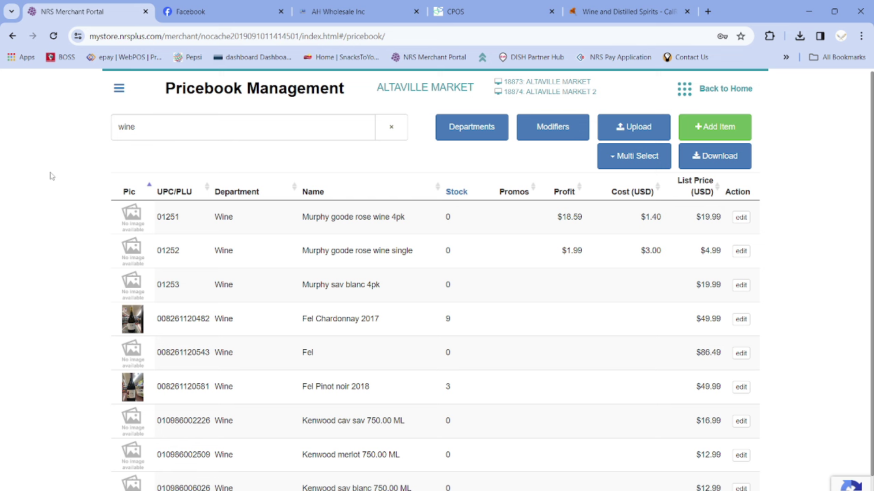
Step: Log out of the NRS Merchant Portal and sign back in with the saved credentials
{"action": "left_click", "coordinate": [125, 98]}
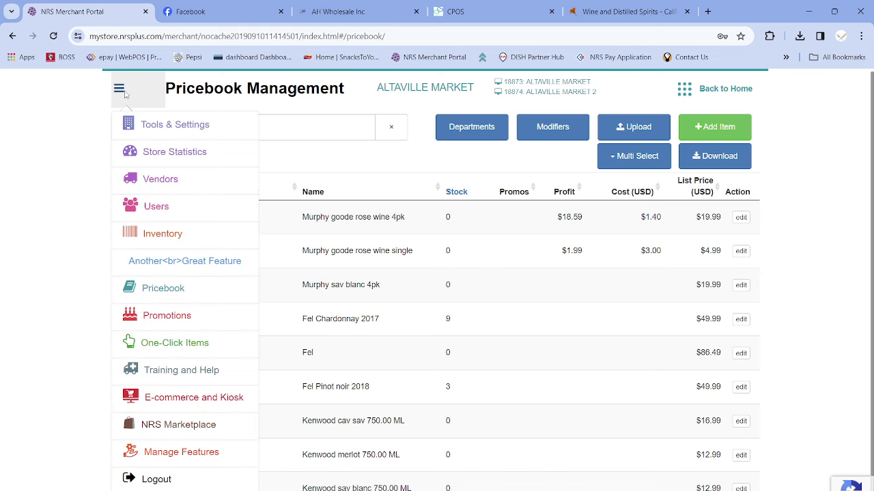
{"action": "left_click", "coordinate": [144, 479]}
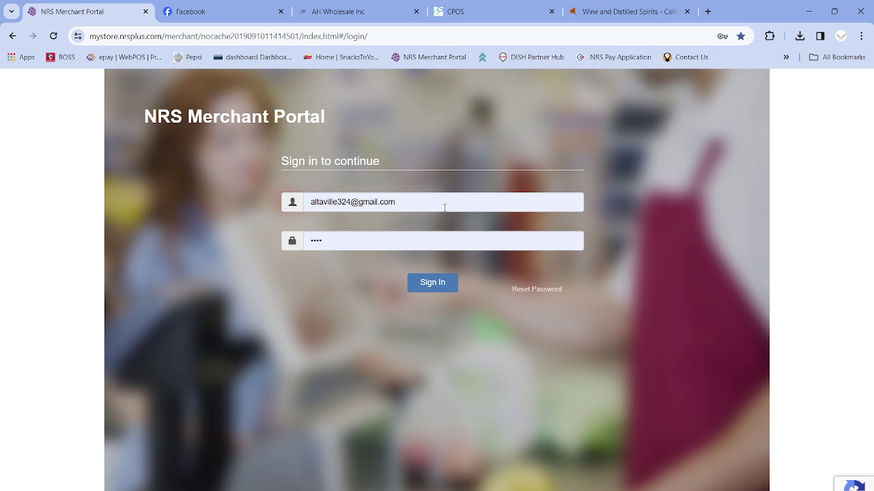
{"action": "left_click", "coordinate": [426, 284]}
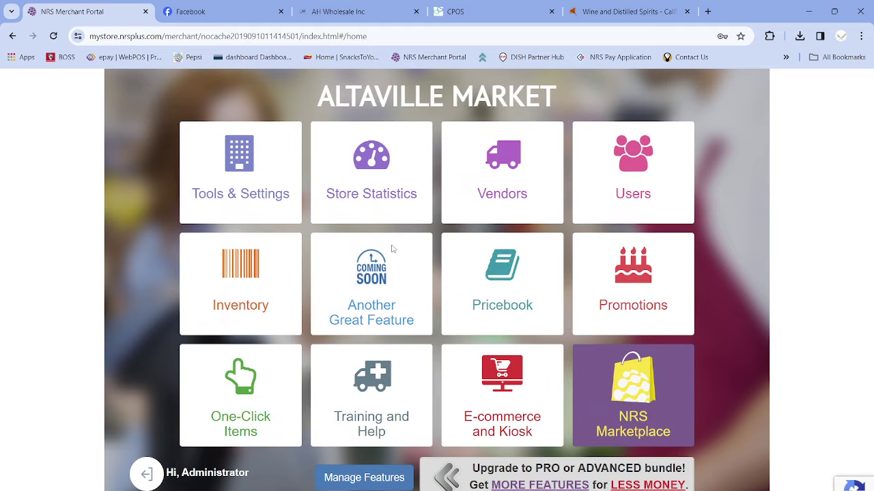
Step: Open the Pricebook's department configuration and look through the departments to locate Wine
{"action": "left_click", "coordinate": [515, 279]}
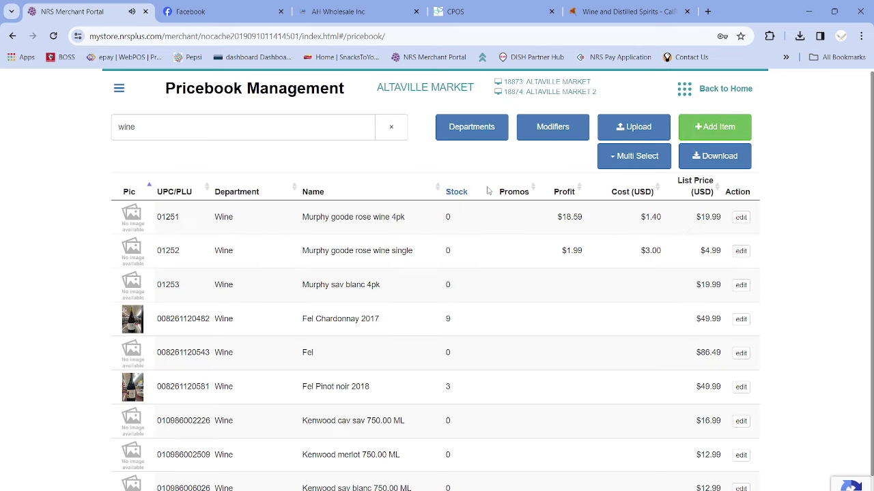
{"action": "left_click", "coordinate": [474, 133]}
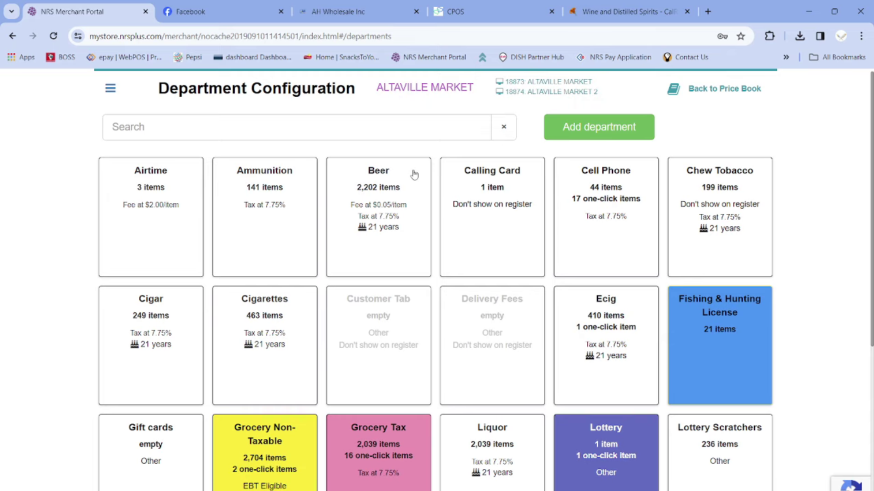
{"action": "scroll", "coordinate": [414, 175], "scroll_direction": "down", "scroll_amount": 4}
{"action": "scroll", "coordinate": [386, 186], "scroll_direction": "up", "scroll_amount": 4}
{"action": "scroll", "coordinate": [435, 277], "scroll_direction": "down", "scroll_amount": 4}
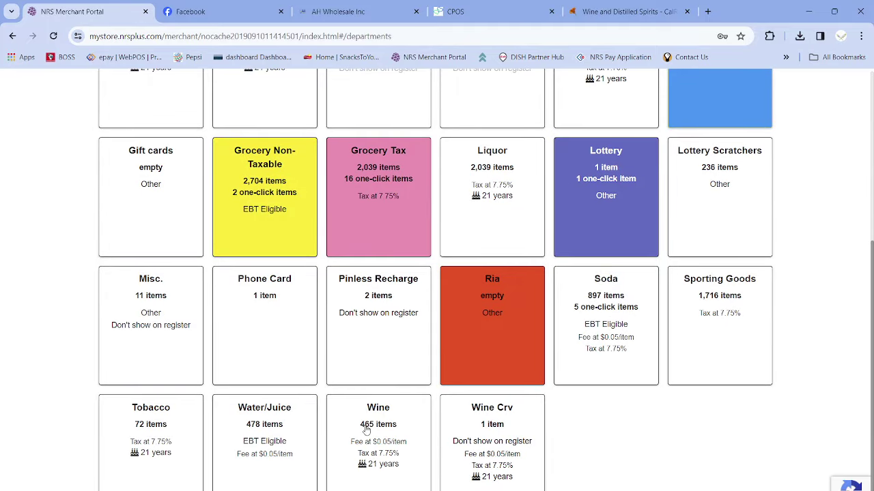
{"action": "scroll", "coordinate": [401, 316], "scroll_direction": "up", "scroll_amount": 4}
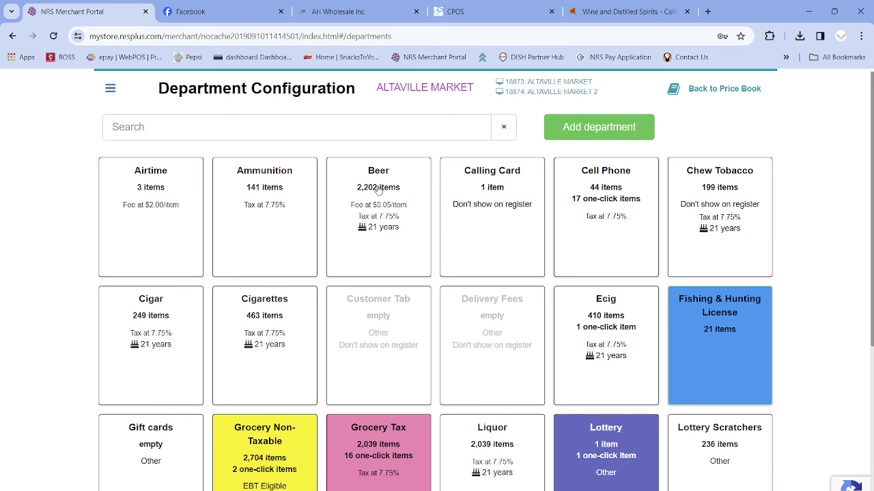
{"action": "scroll", "coordinate": [379, 190], "scroll_direction": "down", "scroll_amount": 4}
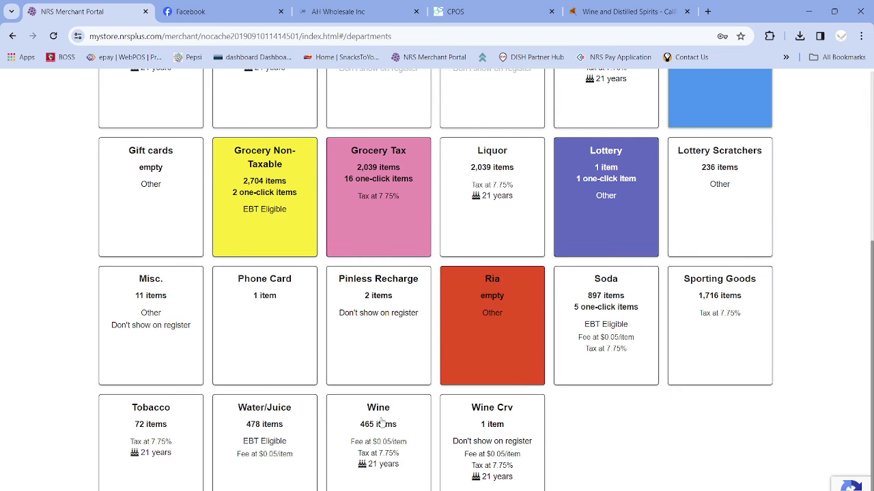
Step: Toggle the Wine department's Crv ($0.05) fee off and back to Yes, and save the department
{"action": "left_click", "coordinate": [381, 423]}
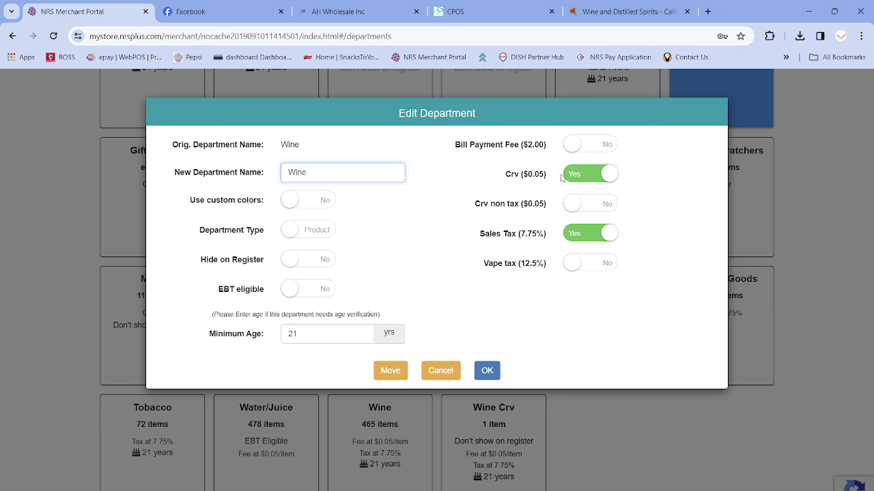
{"action": "left_click", "coordinate": [608, 177]}
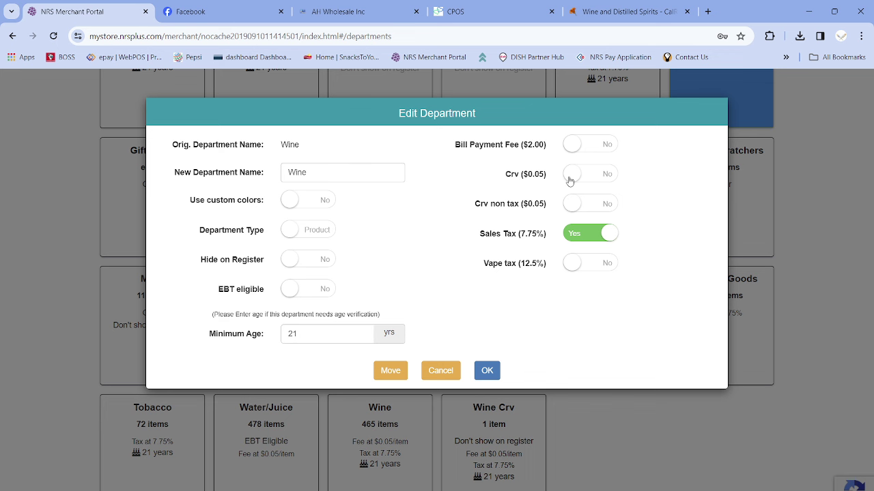
{"action": "left_click", "coordinate": [569, 181]}
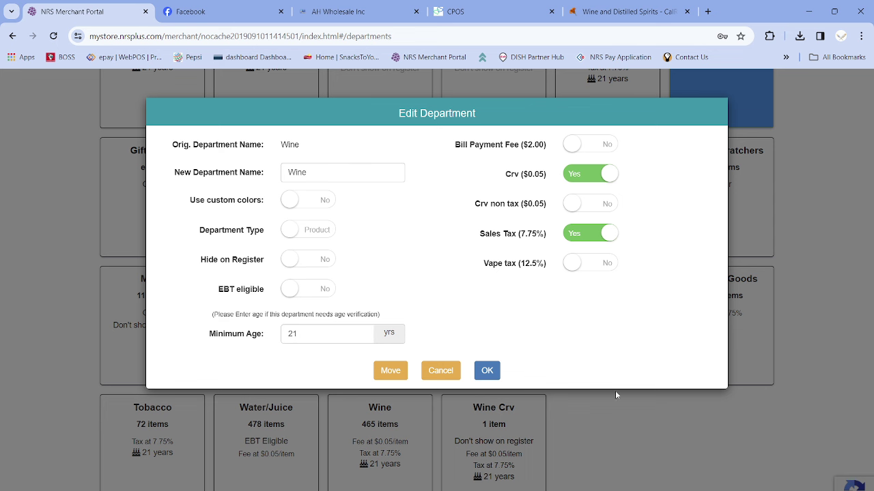
{"action": "left_click", "coordinate": [489, 374]}
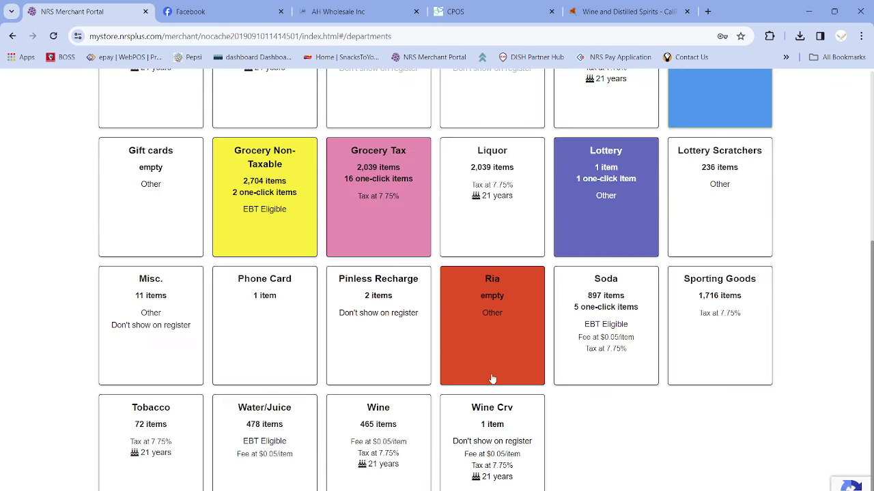
Step: Return to the price book and search its items again for "wine"
{"action": "scroll", "coordinate": [491, 379], "scroll_direction": "up", "scroll_amount": 4}
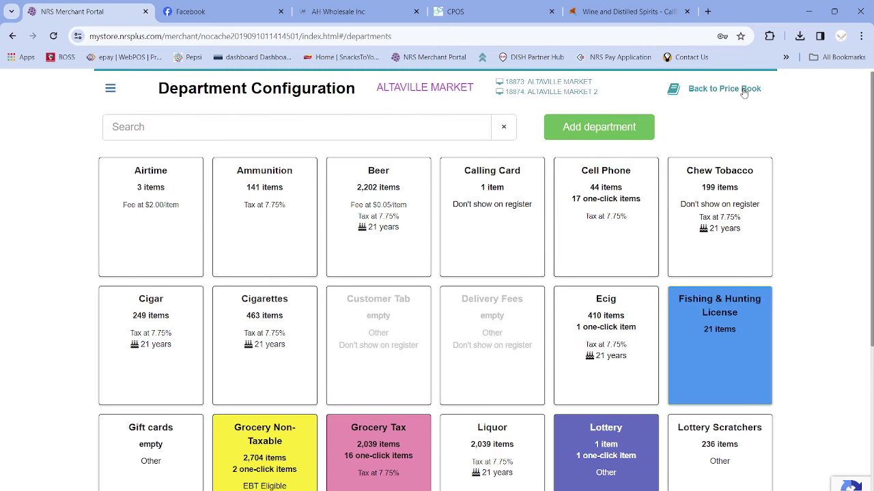
{"action": "left_click", "coordinate": [741, 91]}
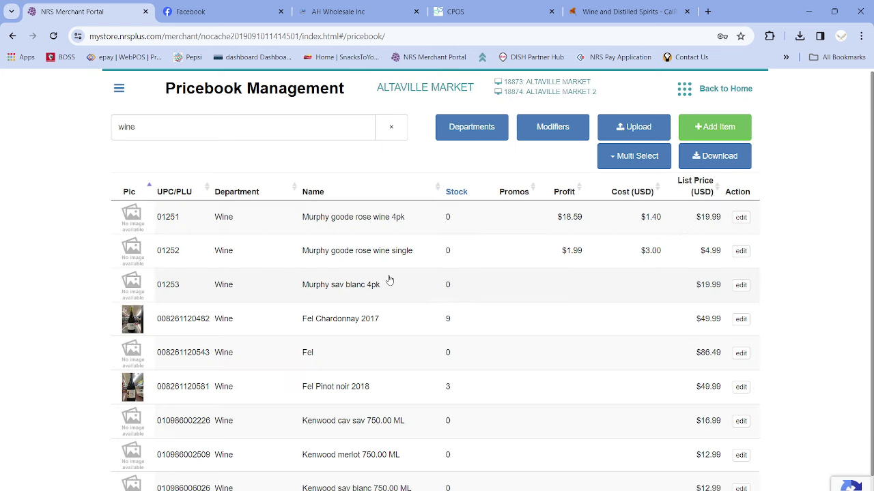
{"action": "left_click", "coordinate": [191, 128]}
{"action": "key", "text": "ctrl+a"}
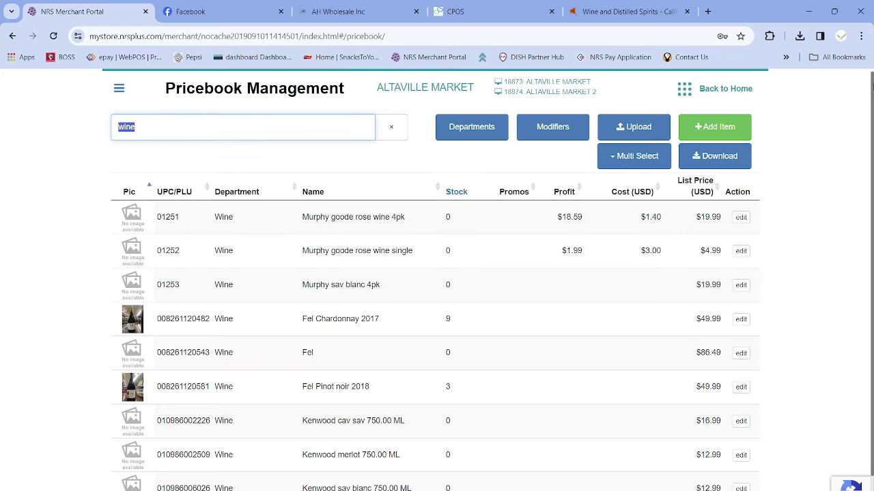
{"action": "key", "text": "BackSpace"}
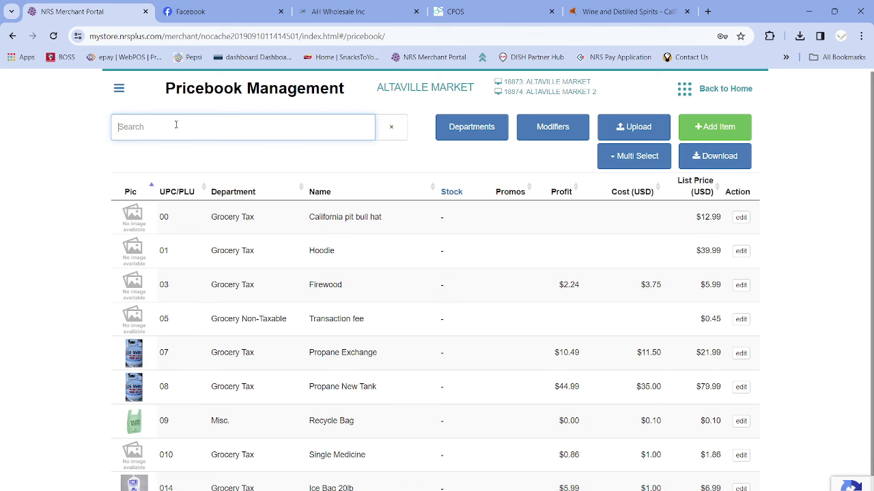
{"action": "type", "text": "wine"}
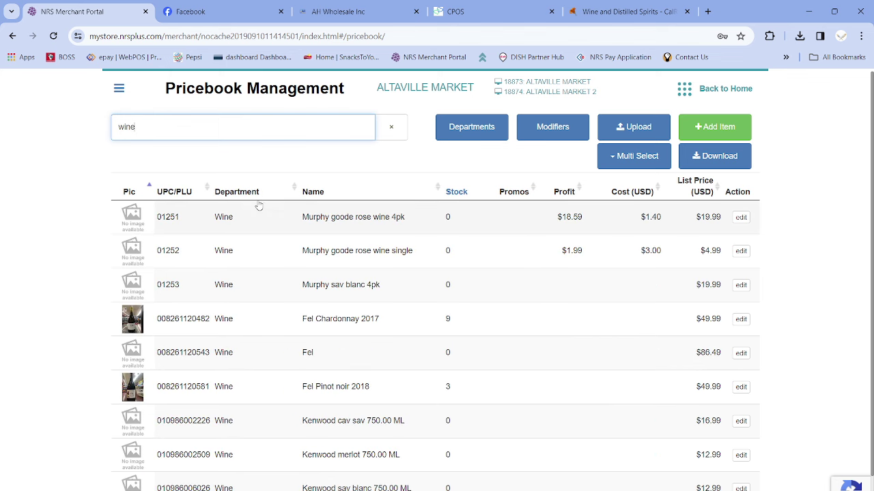
{"action": "scroll", "coordinate": [260, 361], "scroll_direction": "down", "scroll_amount": 1}
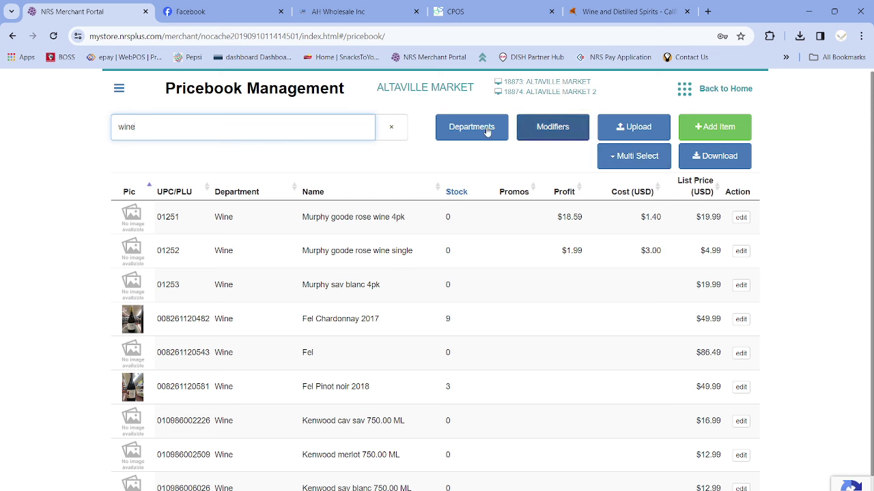
Step: Download the wine-filtered price book to the Desktop as the CSV file "pricebook19273 (1)"
{"action": "left_click", "coordinate": [720, 159]}
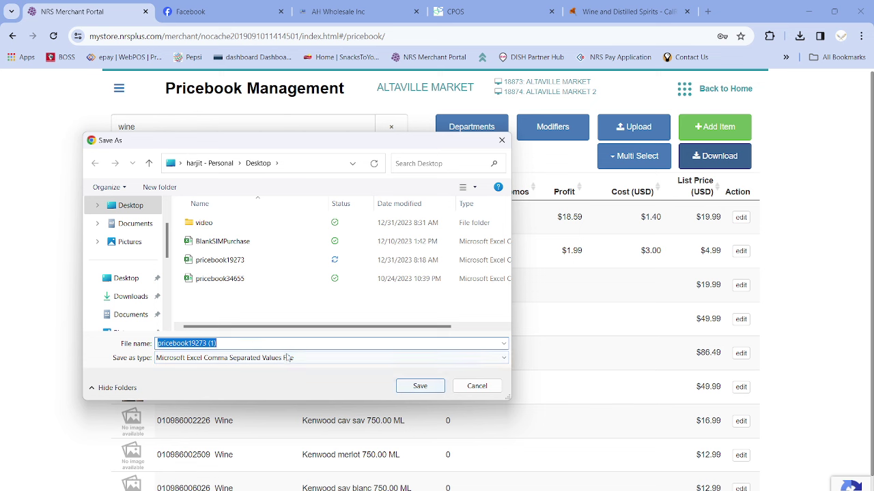
{"action": "left_click", "coordinate": [250, 343]}
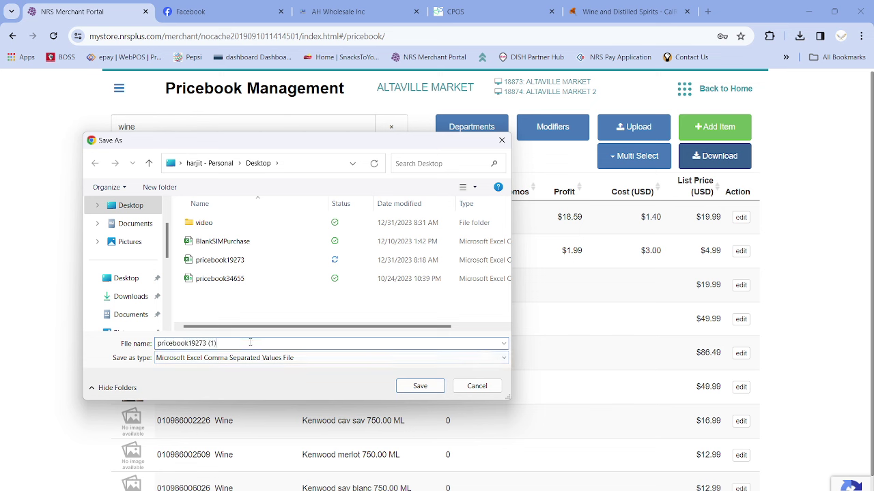
{"action": "left_click_drag", "start_coordinate": [250, 343], "coordinate": [156, 343]}
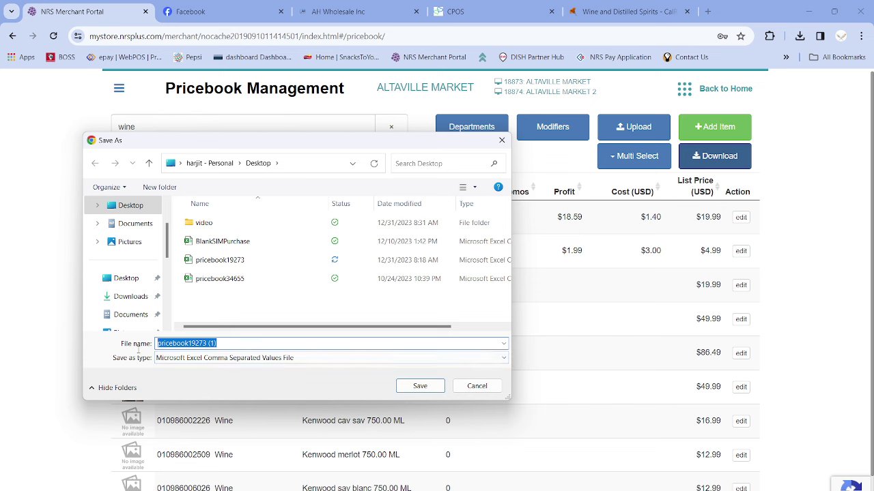
{"action": "left_click", "coordinate": [232, 338]}
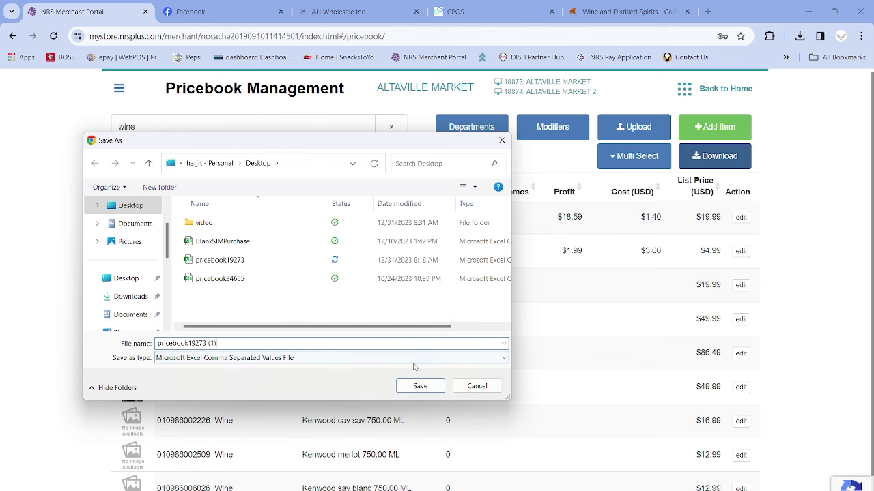
{"action": "left_click", "coordinate": [420, 385]}
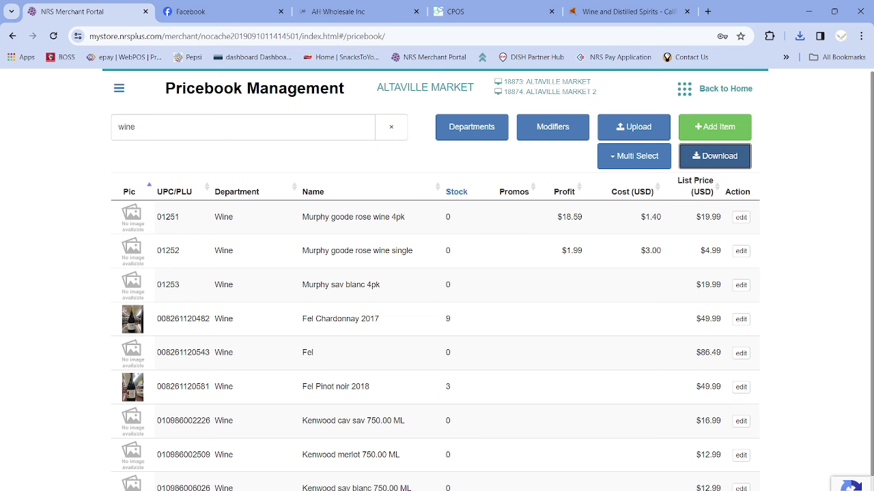
Step: Minimize the browser and OBS Studio windows and open the downloaded "pricebook19273 (1)" file from the desktop in Excel
{"action": "mouse_move", "coordinate": [575, 490]}
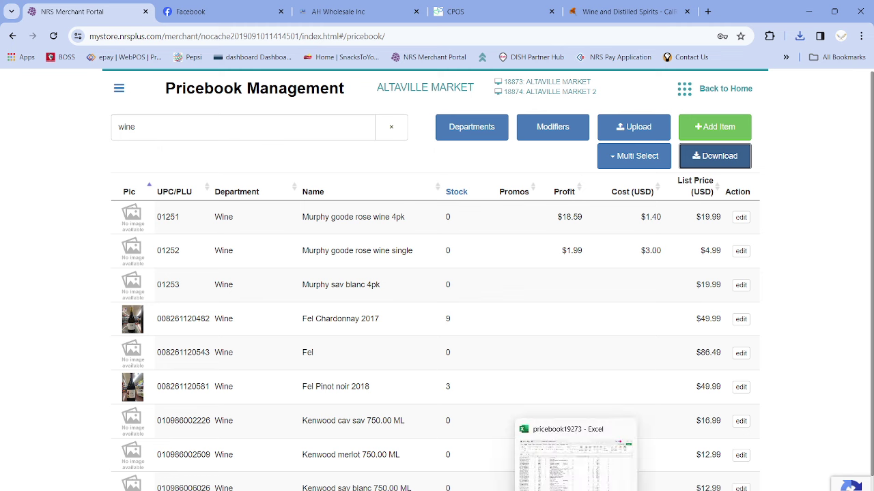
{"action": "left_click", "coordinate": [809, 12]}
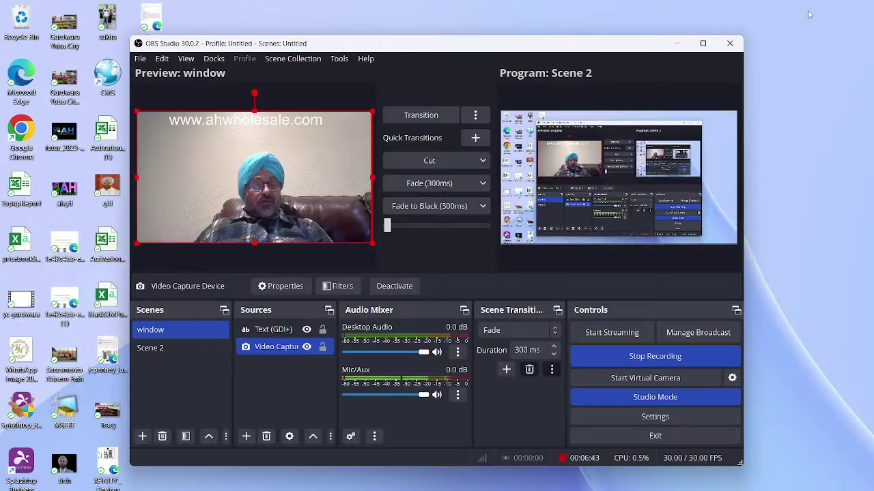
{"action": "left_click", "coordinate": [680, 46]}
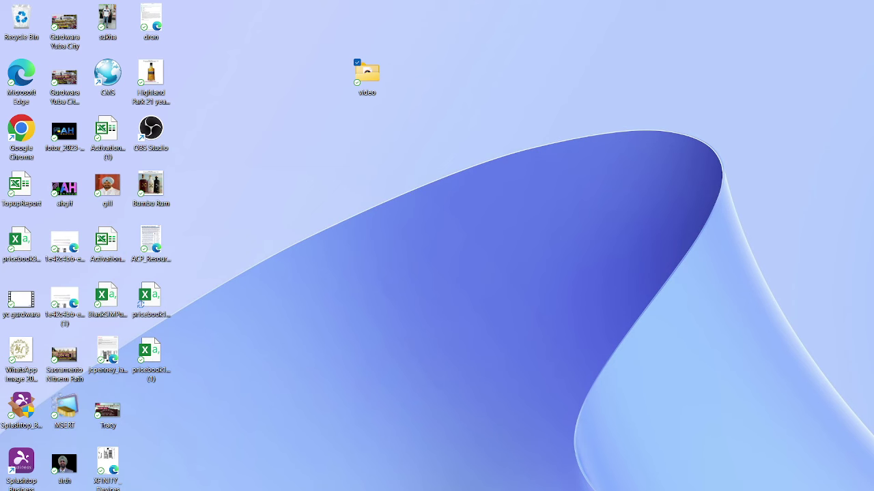
{"action": "key", "text": "alt+Tab"}
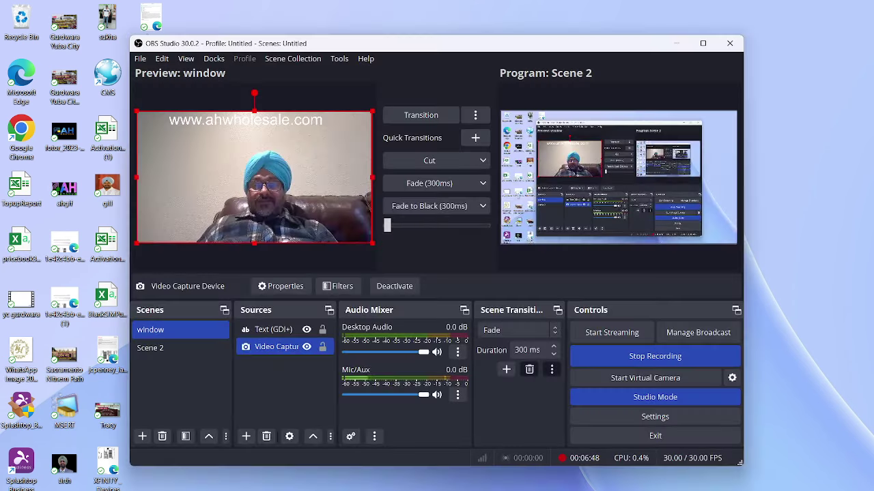
{"action": "key", "text": "super+Down"}
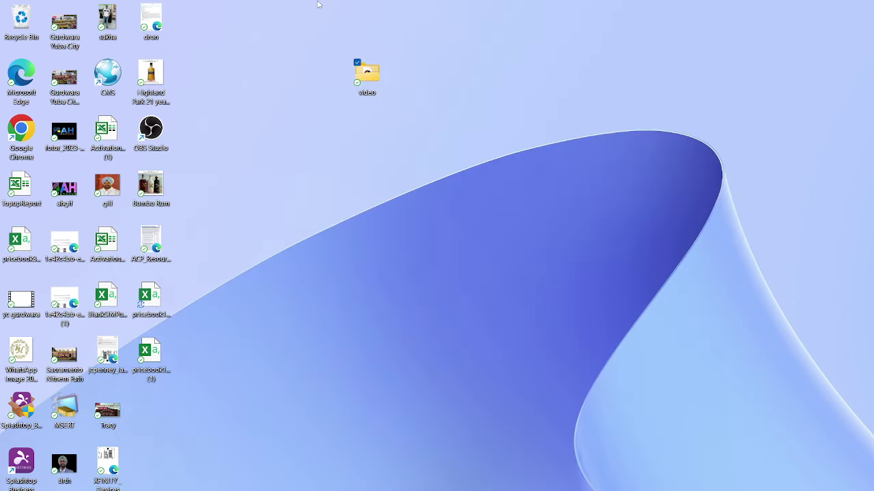
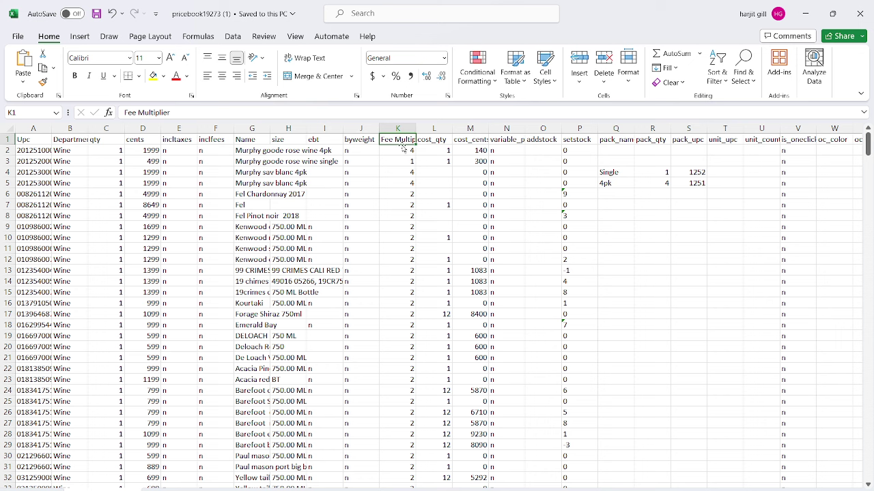
Step: Examine the Fee Multiplier and Name cells of the Murphy goode rose wine 4pk row
{"action": "left_click", "coordinate": [402, 147]}
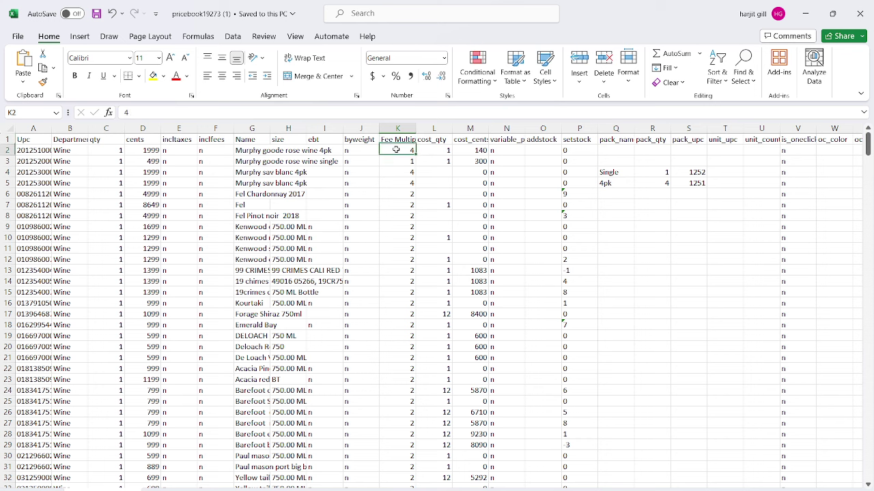
{"action": "left_click", "coordinate": [239, 153]}
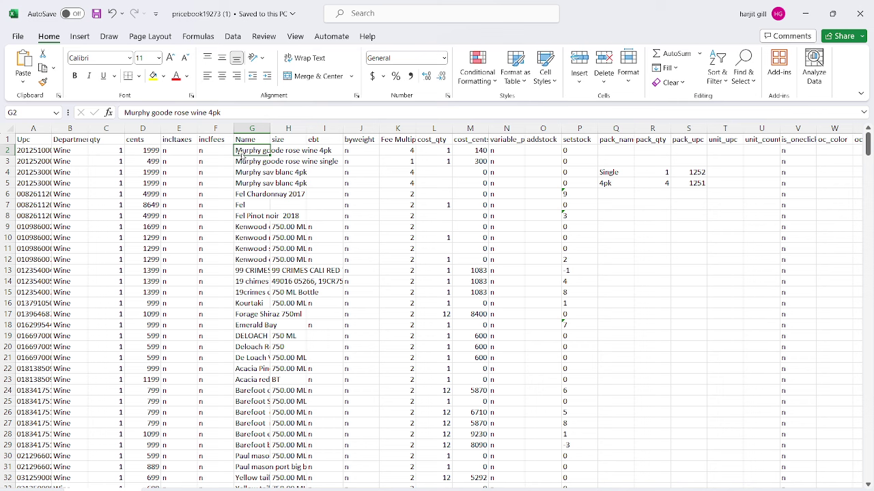
{"action": "left_click", "coordinate": [394, 150]}
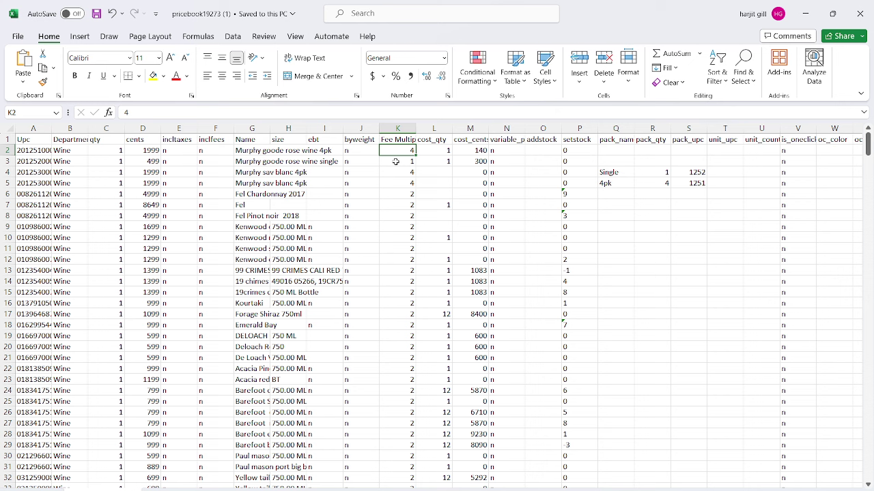
Step: Check the Fee Multiplier cells of the Murphy goode rose wine single, Murphy sav blanc 4pk and Fel Chardonnay 2017 rows
{"action": "left_click", "coordinate": [395, 162]}
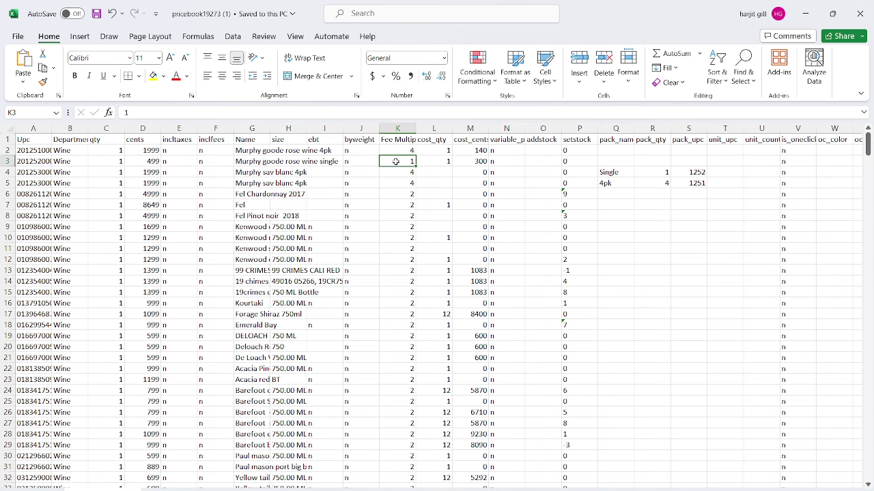
{"action": "left_click", "coordinate": [402, 172]}
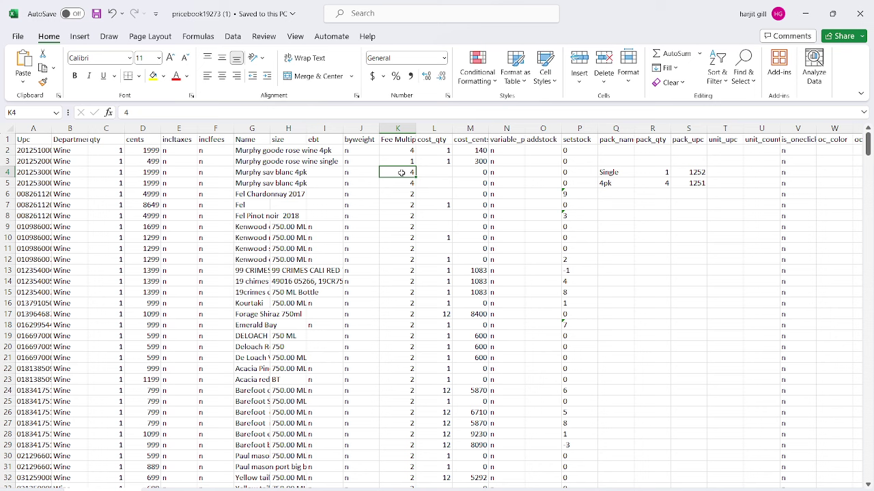
{"action": "left_click", "coordinate": [399, 195]}
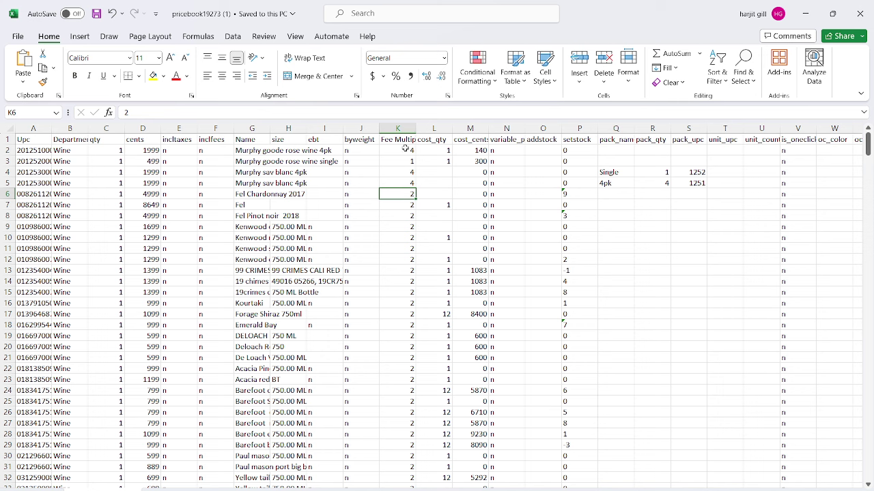
Step: Widen the Name column and examine the Almaden 5 liter Cab Sauv row from its Name through its Fee Multiplier
{"action": "left_click", "coordinate": [252, 140]}
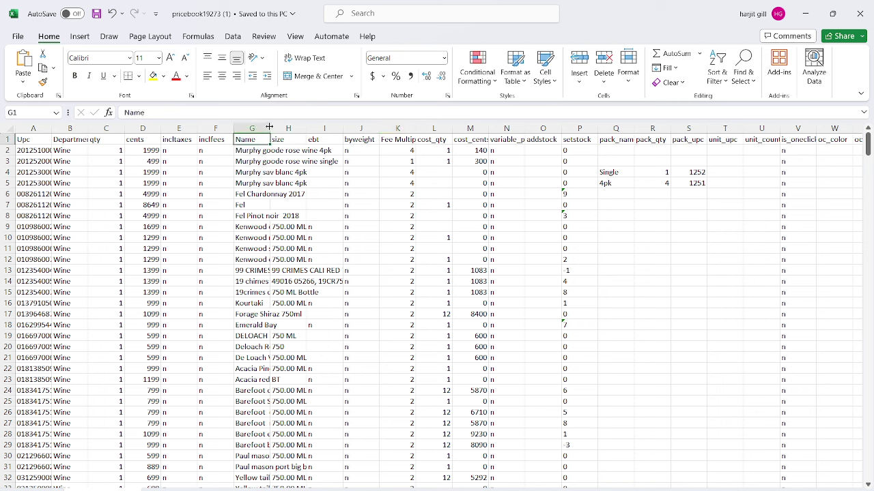
{"action": "left_click_drag", "start_coordinate": [270, 128], "coordinate": [321, 128]}
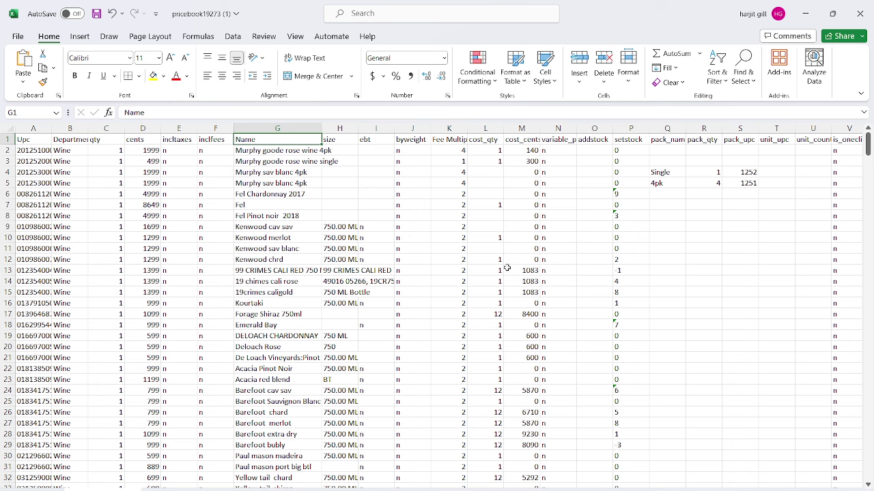
{"action": "scroll", "coordinate": [454, 266], "scroll_direction": "down", "scroll_amount": 8}
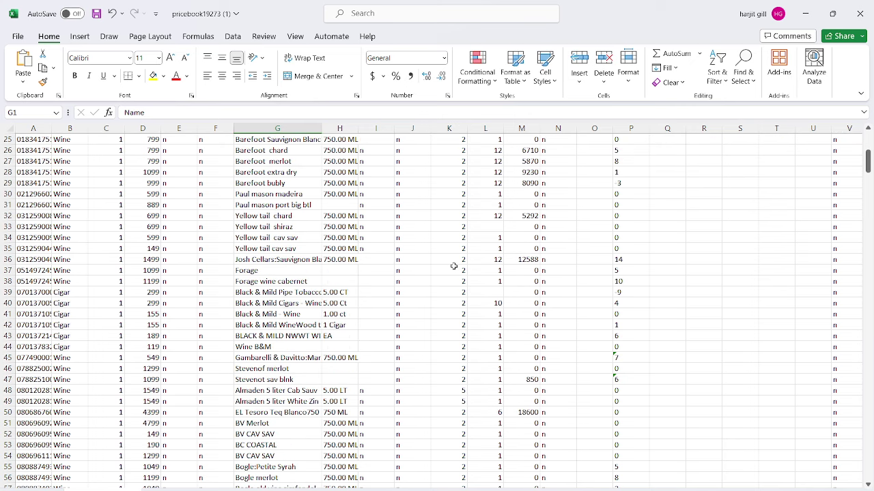
{"action": "left_click", "coordinate": [253, 391]}
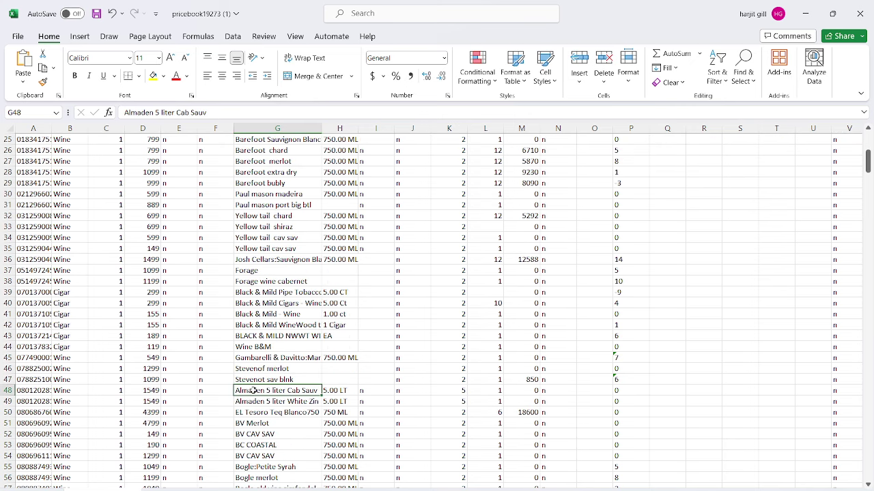
{"action": "left_click_drag", "start_coordinate": [254, 391], "coordinate": [399, 389]}
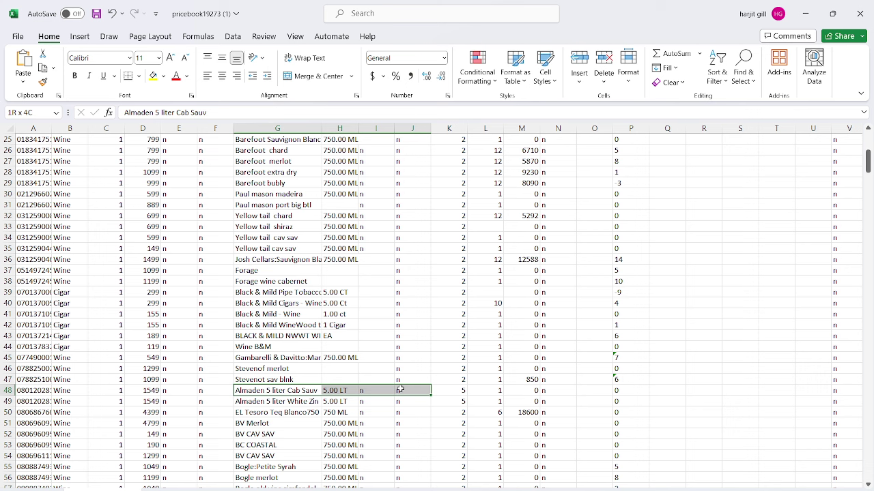
{"action": "left_click_drag", "start_coordinate": [400, 390], "coordinate": [446, 390]}
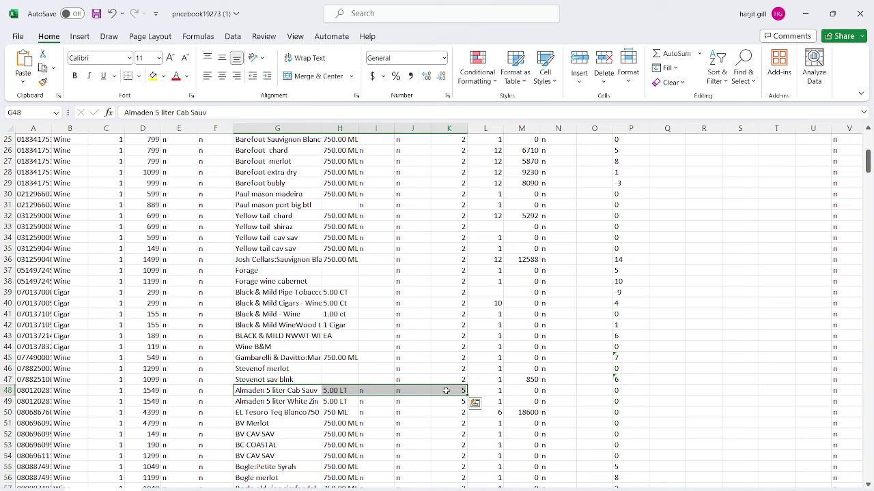
{"action": "scroll", "coordinate": [471, 392], "scroll_direction": "down", "scroll_amount": 7}
{"action": "scroll", "coordinate": [473, 392], "scroll_direction": "up", "scroll_amount": 8}
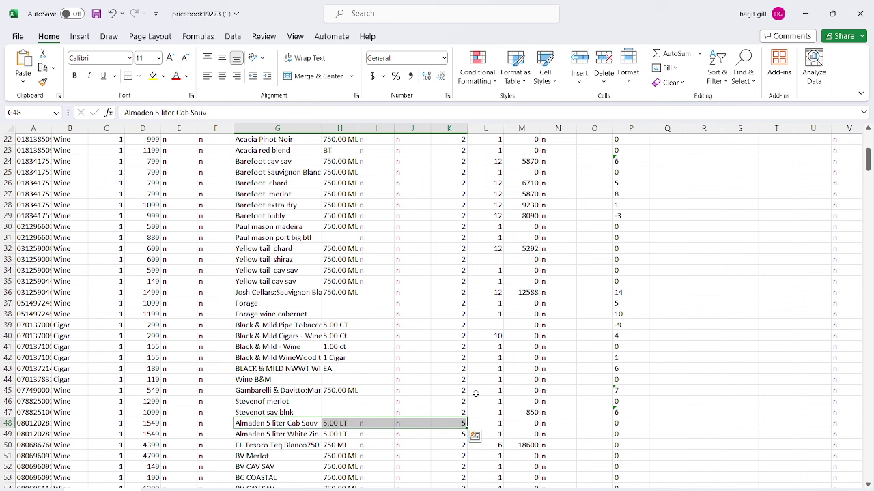
{"action": "key", "text": "Escape"}
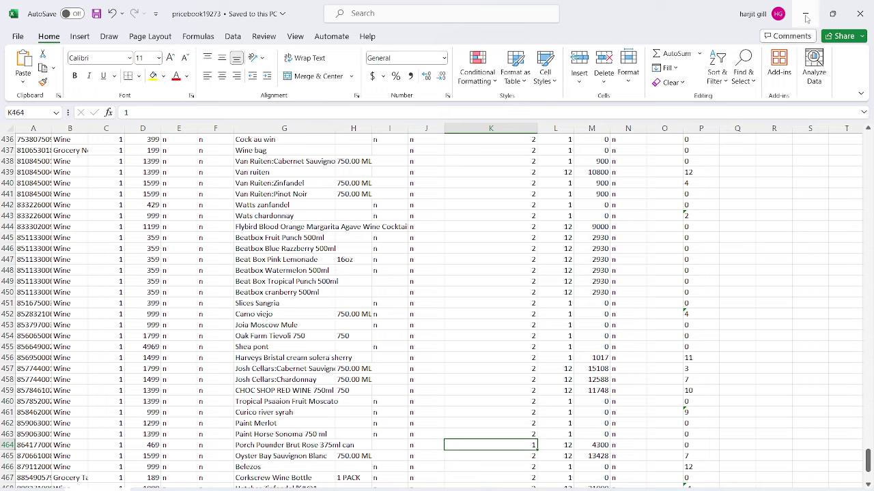
Step: Switch from Excel to the Merchant Portal's price book and upload the desktop file "pricebook19273"
{"action": "left_click", "coordinate": [806, 17]}
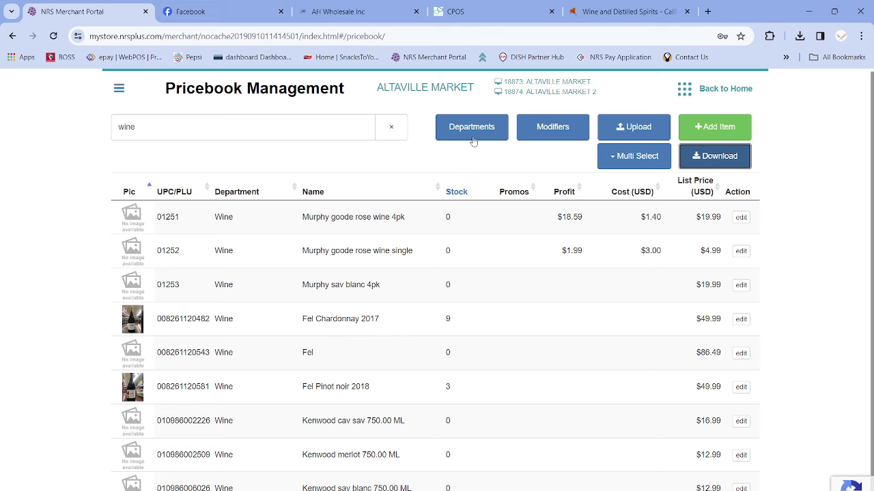
{"action": "left_click", "coordinate": [636, 130]}
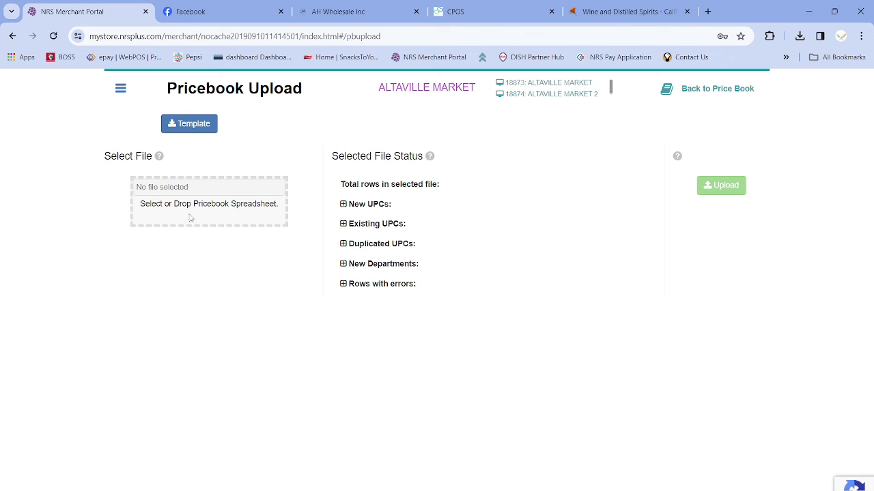
{"action": "left_click", "coordinate": [222, 203]}
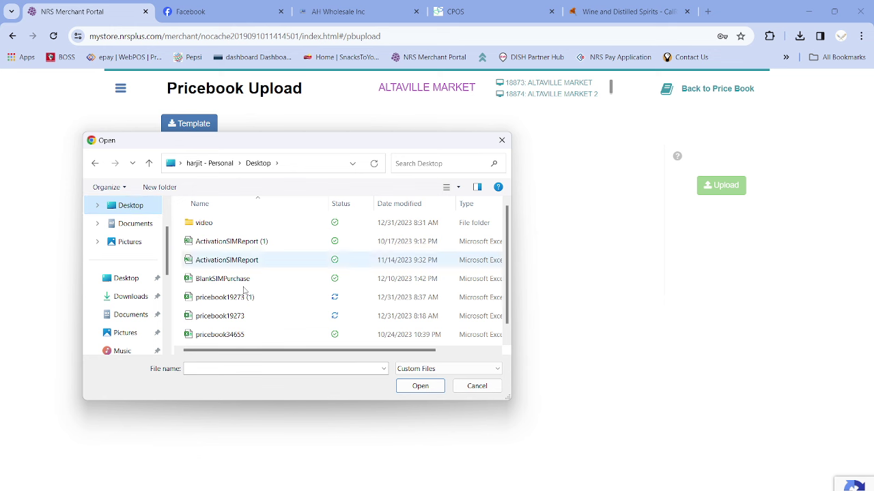
{"action": "double_click", "coordinate": [230, 316]}
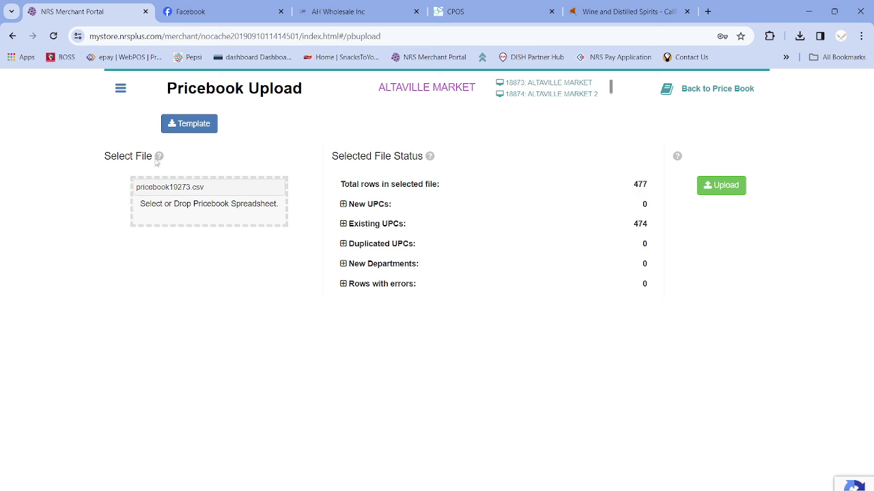
{"action": "left_click", "coordinate": [707, 189]}
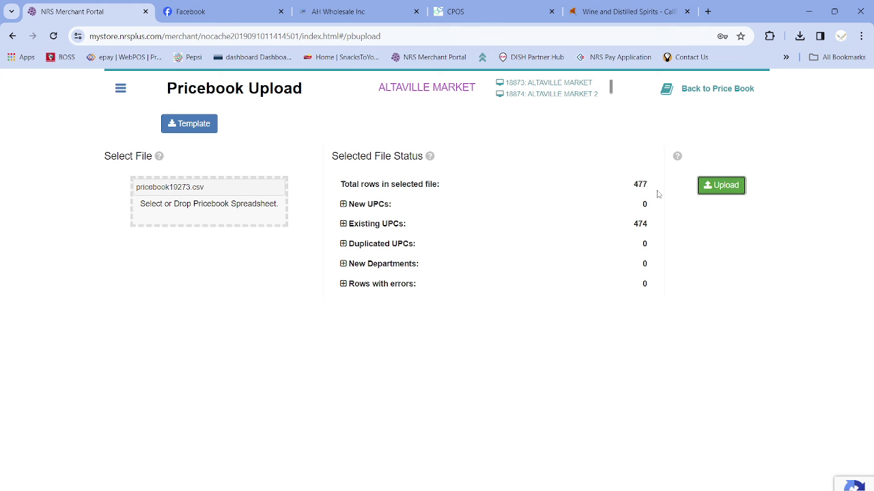
Step: Return to the portal's home page, reopen the Pricebook and list its items matching "wine"
{"action": "left_click", "coordinate": [735, 92]}
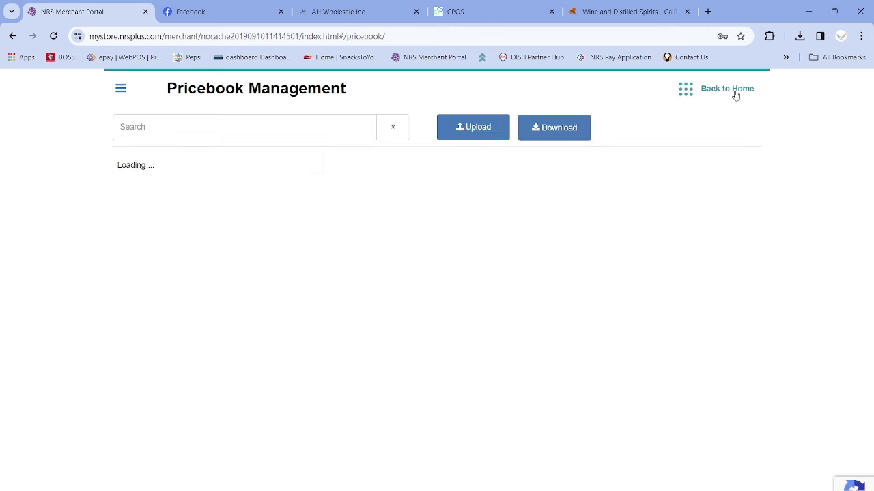
{"action": "left_click", "coordinate": [725, 92]}
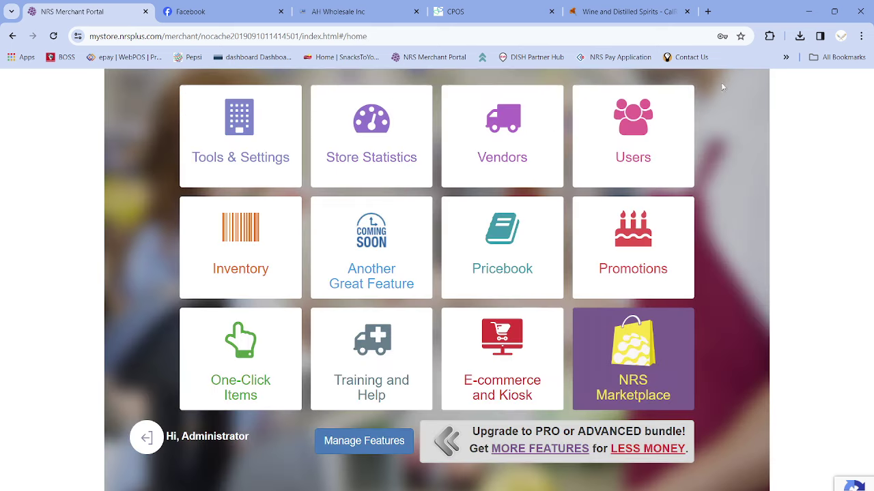
{"action": "left_click", "coordinate": [499, 297]}
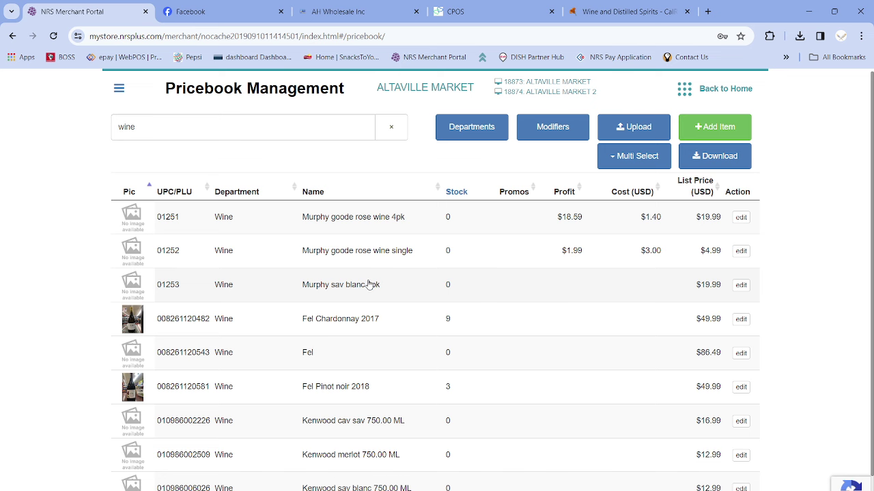
{"action": "scroll", "coordinate": [369, 285], "scroll_direction": "down", "scroll_amount": 1}
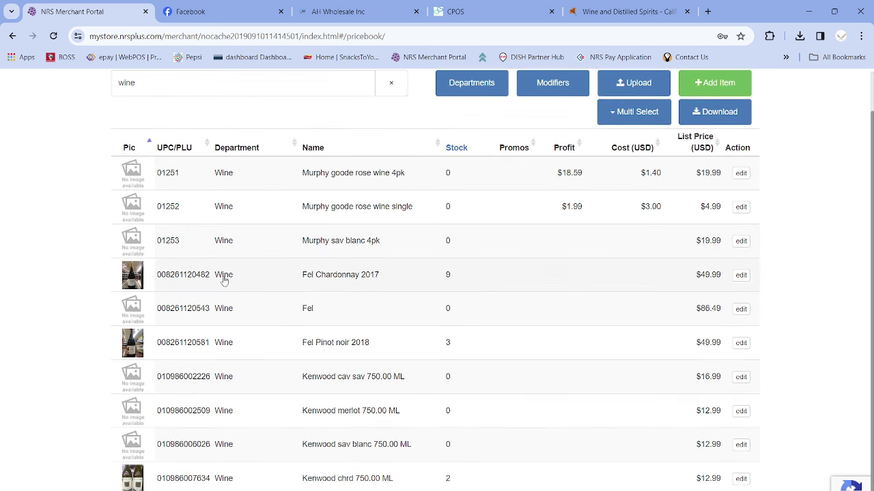
Step: Open the Fel Chardonnay 2017 item, check its Fee multiplier and save the item
{"action": "triple_click", "coordinate": [175, 276]}
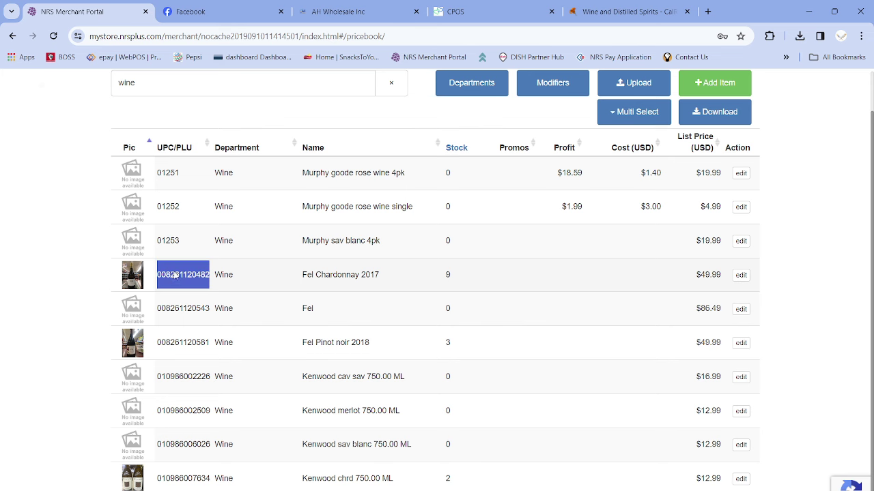
{"action": "left_click", "coordinate": [175, 276]}
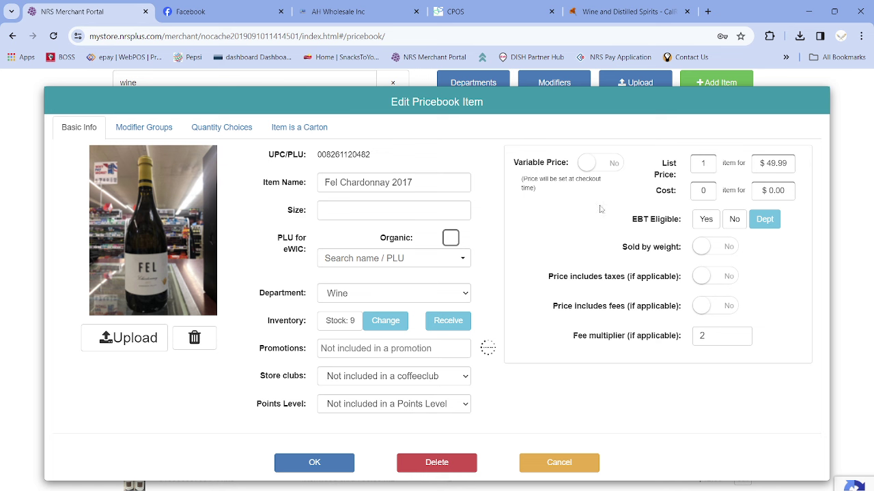
{"action": "left_click", "coordinate": [707, 335]}
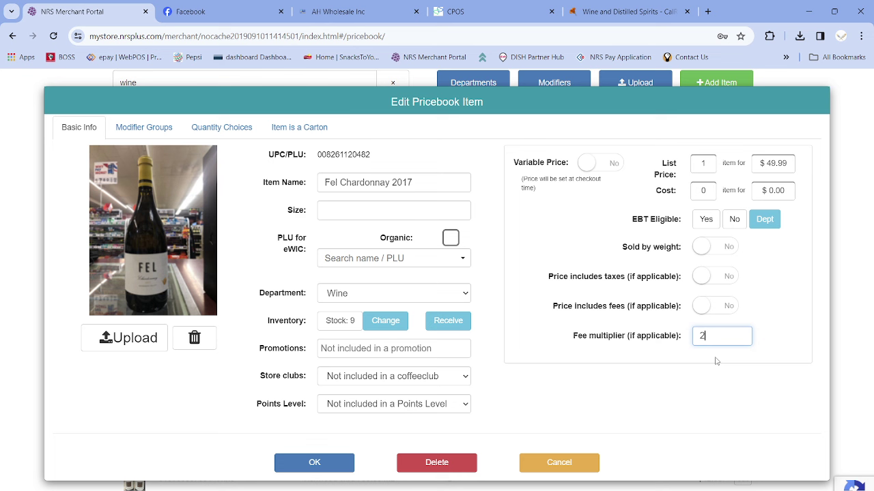
{"action": "left_click", "coordinate": [310, 462]}
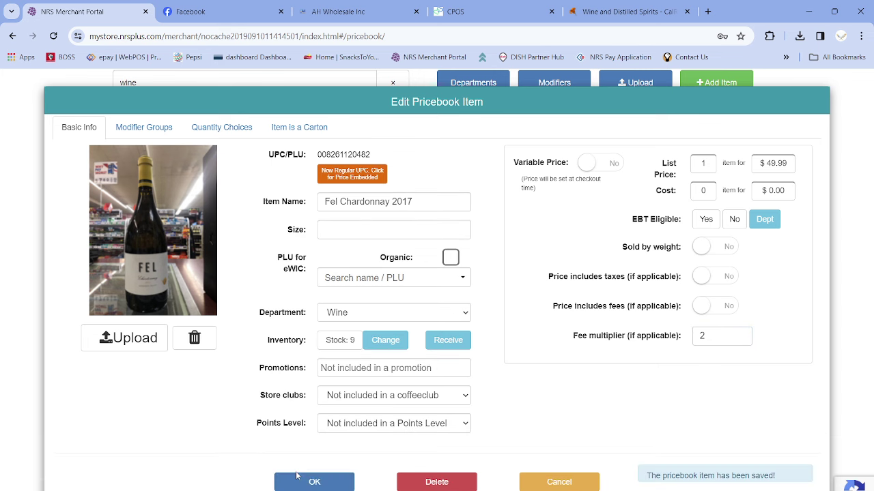
{"action": "left_click", "coordinate": [296, 476]}
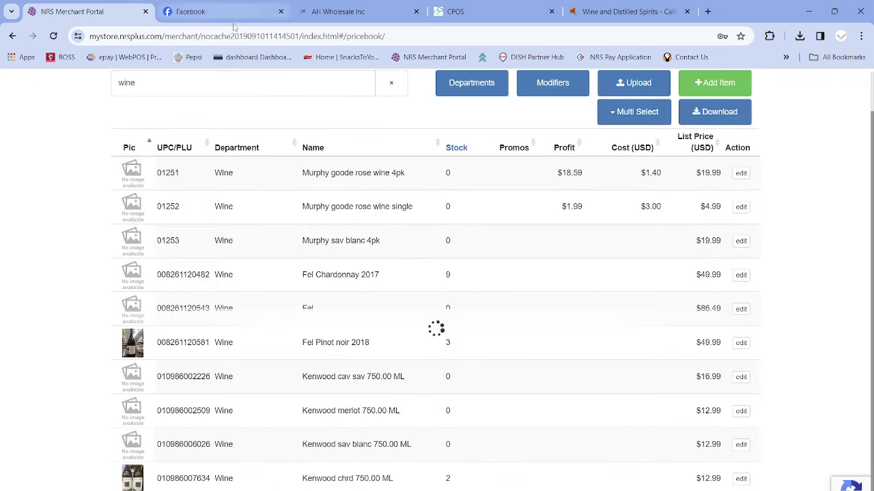
{"action": "left_click", "coordinate": [421, 44]}
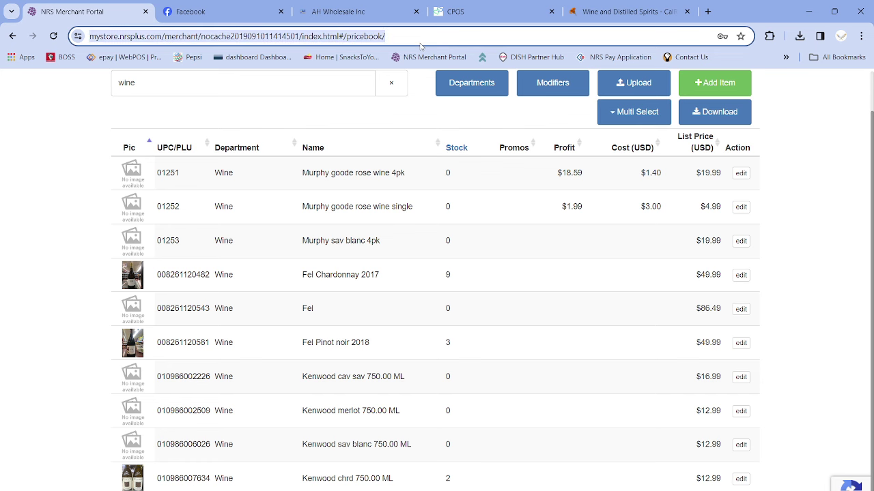
{"action": "type", "text": "www"}
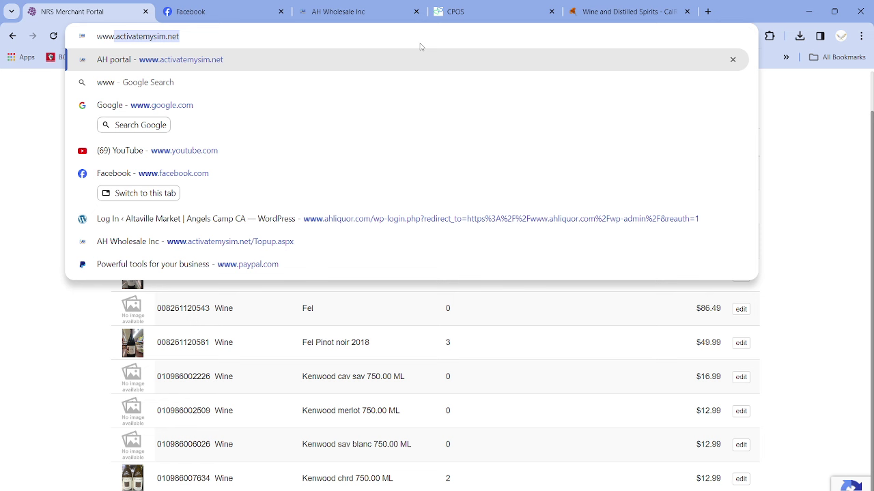
{"action": "type", "text": "."}
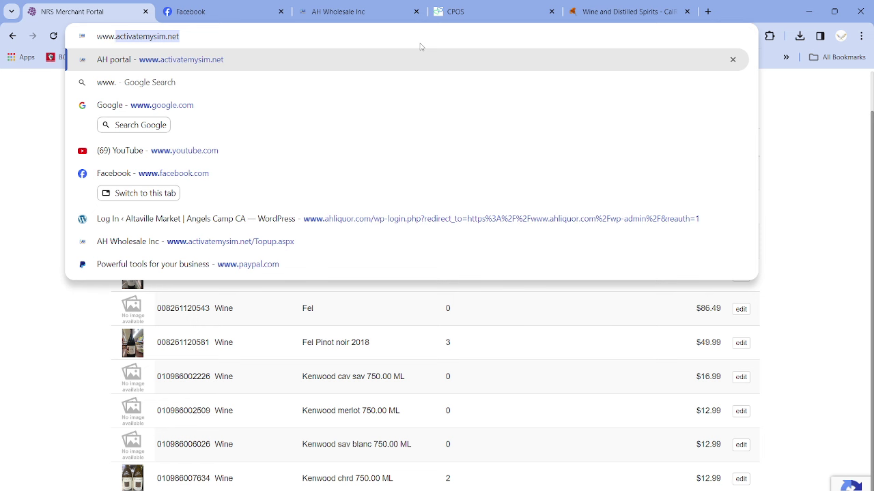
{"action": "type", "text": "ahw"}
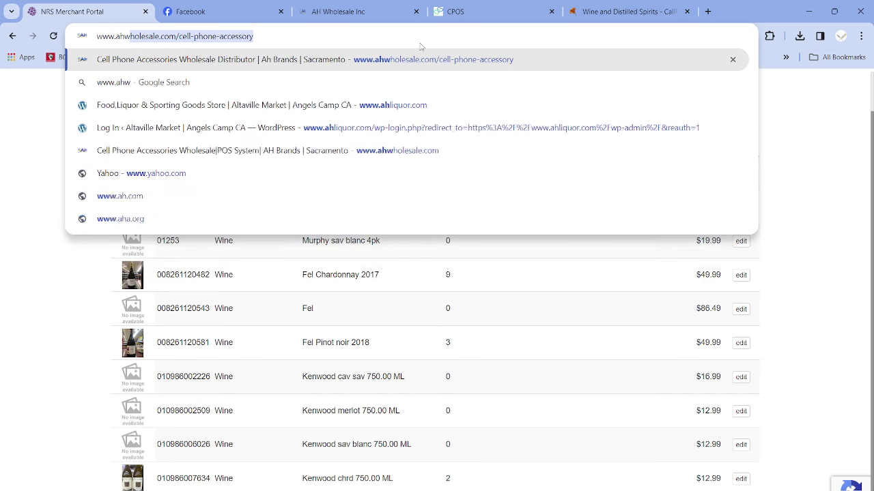
{"action": "key", "text": "Return"}
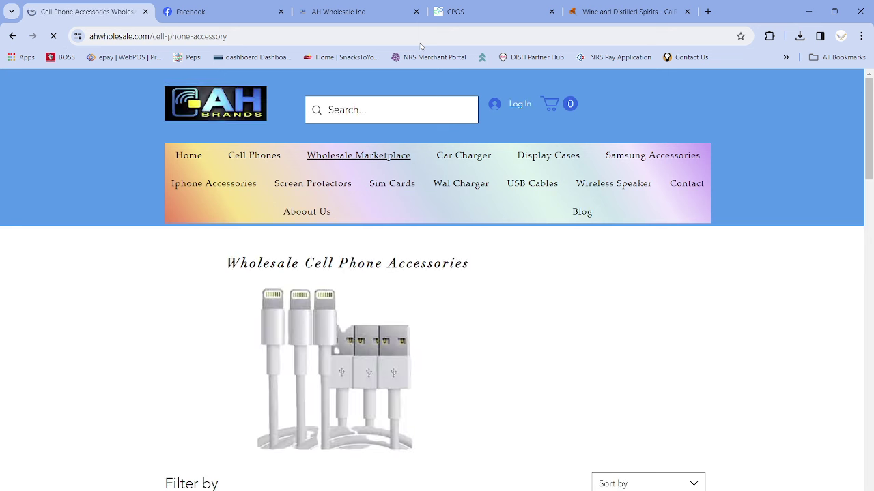
{"action": "left_click", "coordinate": [194, 156]}
Step: Open the Learn More article about the POS system from the Home page and read through it to the end
{"action": "mouse_move", "coordinate": [470, 195]}
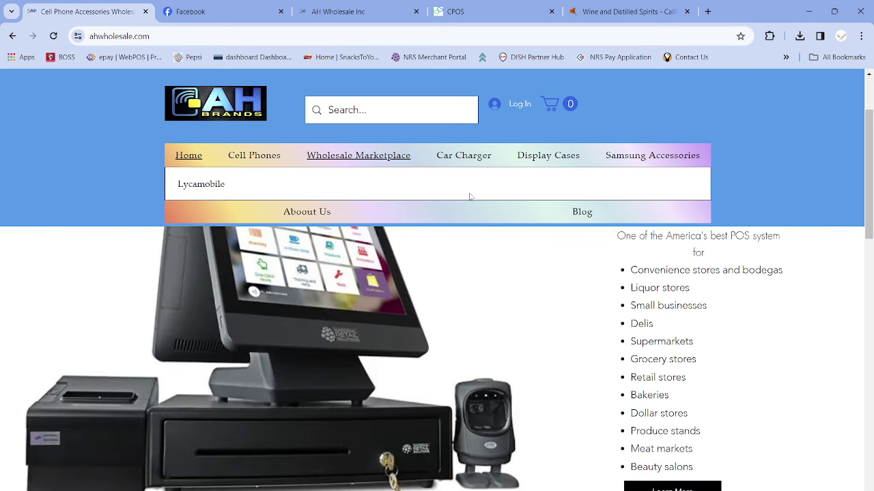
{"action": "scroll", "coordinate": [665, 382], "scroll_direction": "down", "scroll_amount": 3}
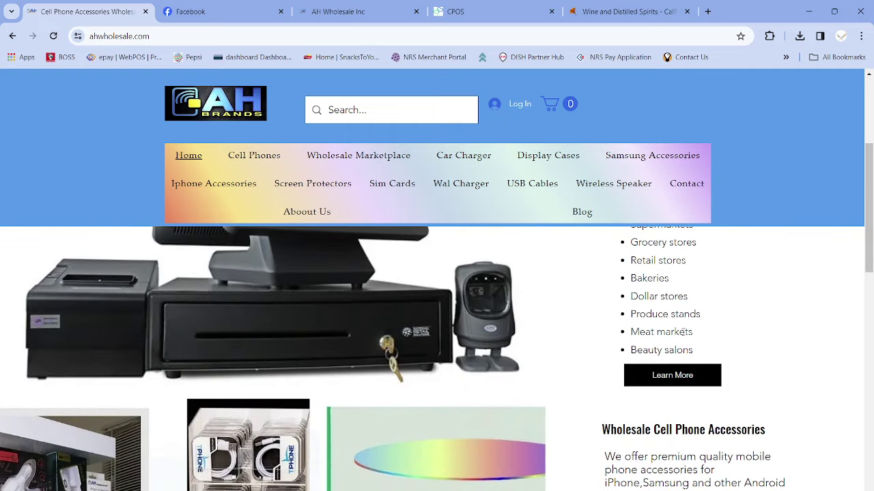
{"action": "left_click", "coordinate": [665, 377]}
{"action": "scroll", "coordinate": [443, 417], "scroll_direction": "down", "scroll_amount": 10}
{"action": "scroll", "coordinate": [443, 416], "scroll_direction": "down", "scroll_amount": 15}
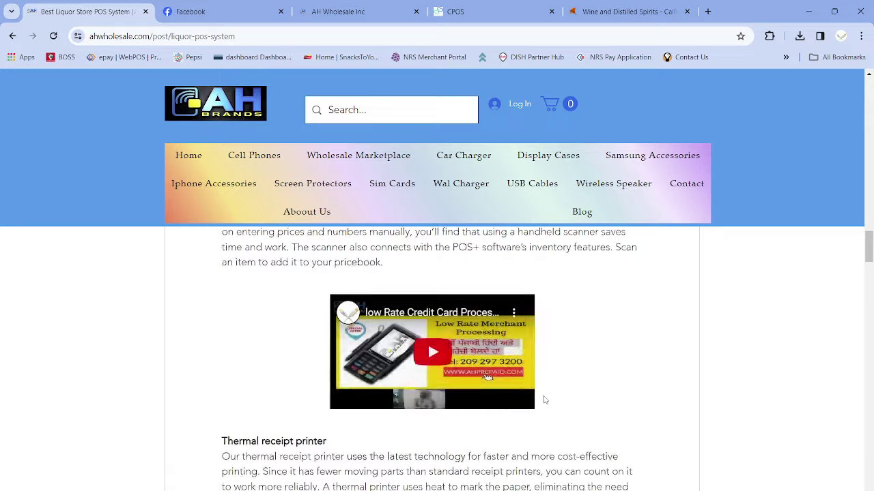
{"action": "scroll", "coordinate": [545, 400], "scroll_direction": "down", "scroll_amount": 15}
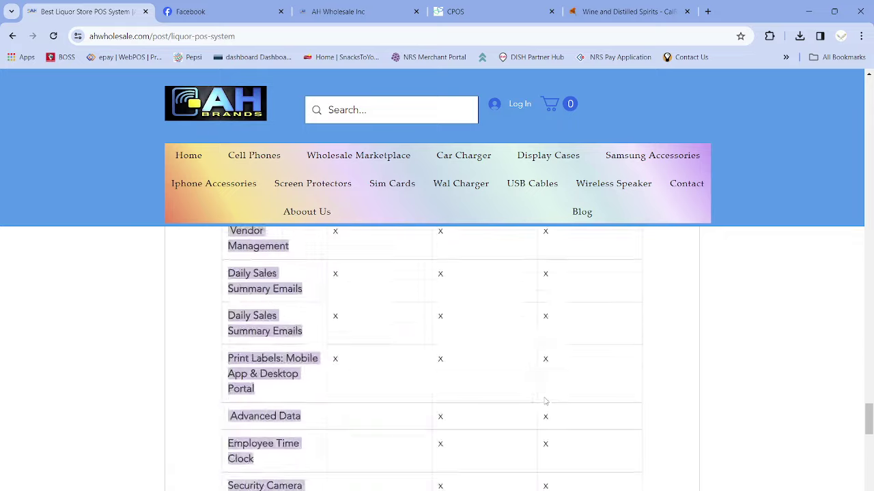
{"action": "scroll", "coordinate": [544, 400], "scroll_direction": "down", "scroll_amount": 15}
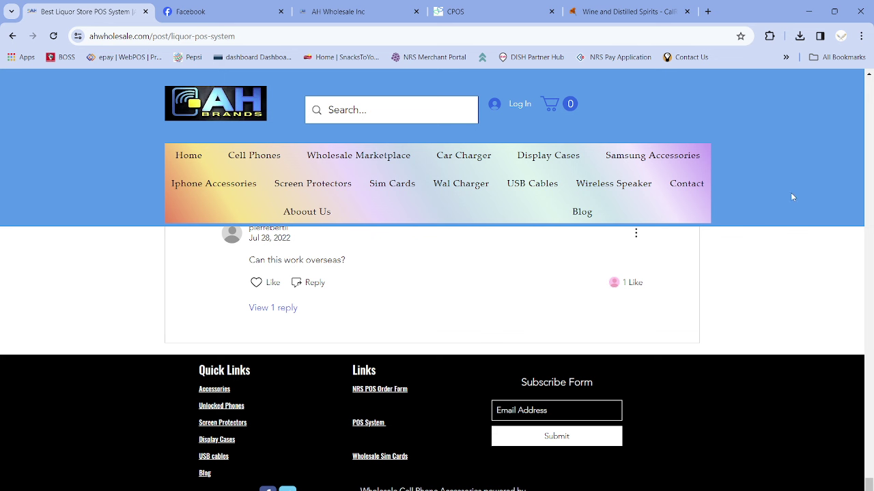
Step: Open the site's Contact page, review the company's contact details and contact form, and switch to OBS Studio
{"action": "left_click", "coordinate": [697, 183]}
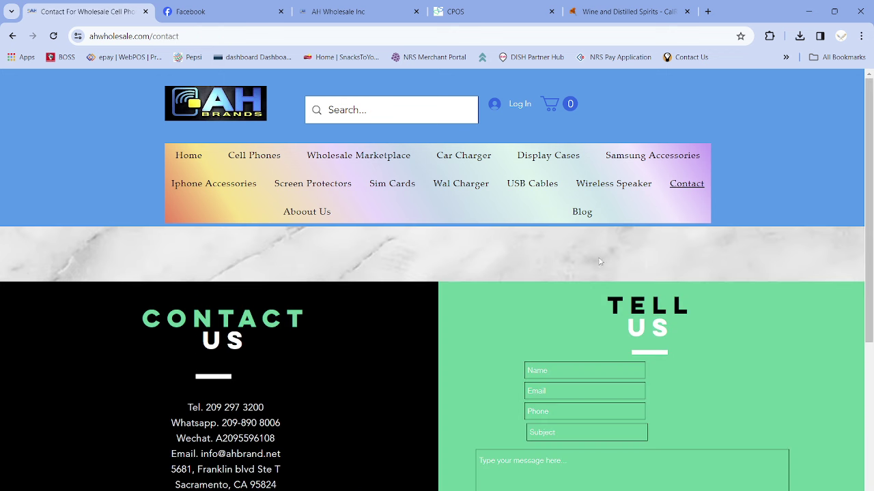
{"action": "scroll", "coordinate": [410, 287], "scroll_direction": "down", "scroll_amount": 3}
{"action": "scroll", "coordinate": [349, 303], "scroll_direction": "up", "scroll_amount": 1}
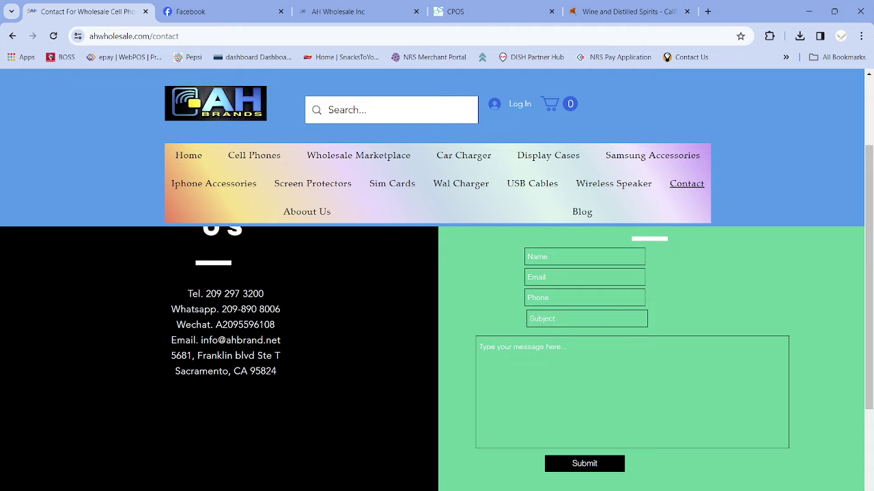
{"action": "key", "text": "alt+Tab"}
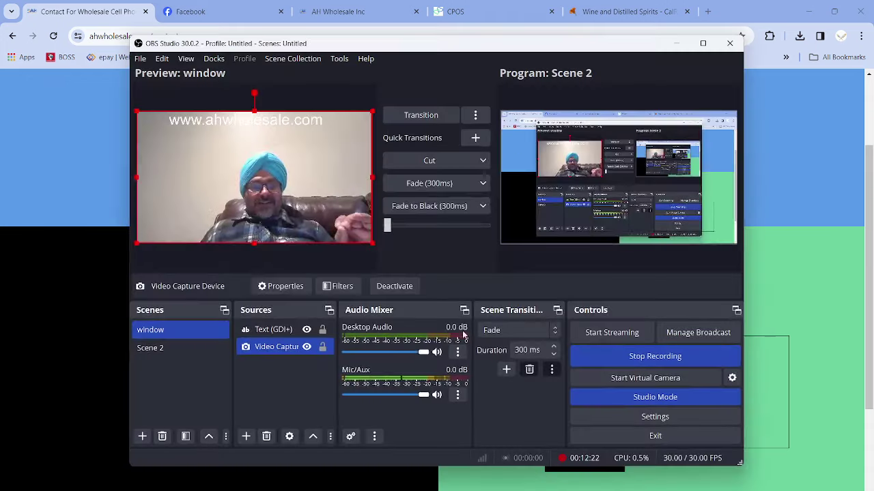